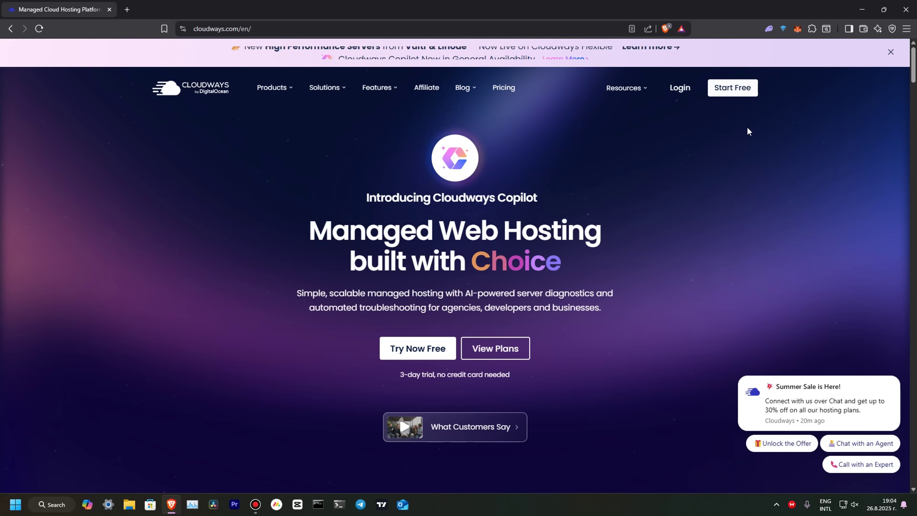
Log in to the Cloudways account and open My Servers to see the TestSite server (2 GB, New York)
click(732, 87)
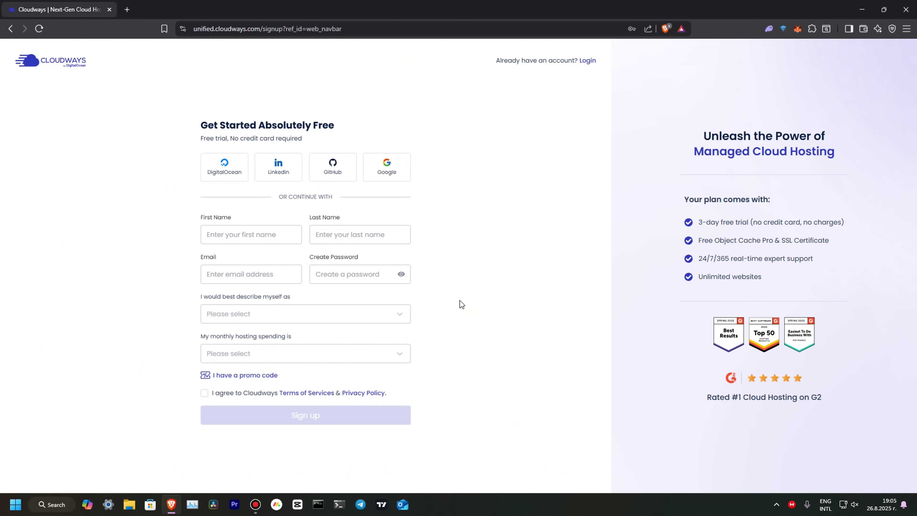
click(586, 63)
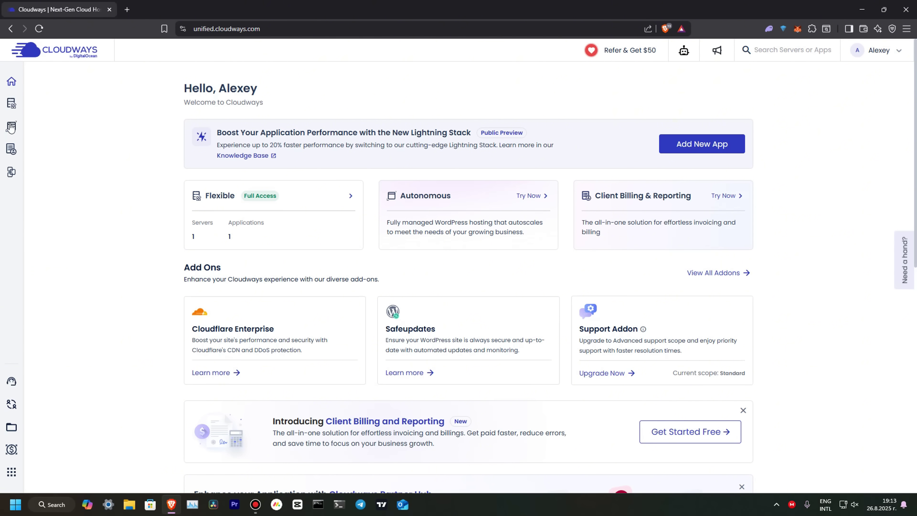
mouse_move(11, 106)
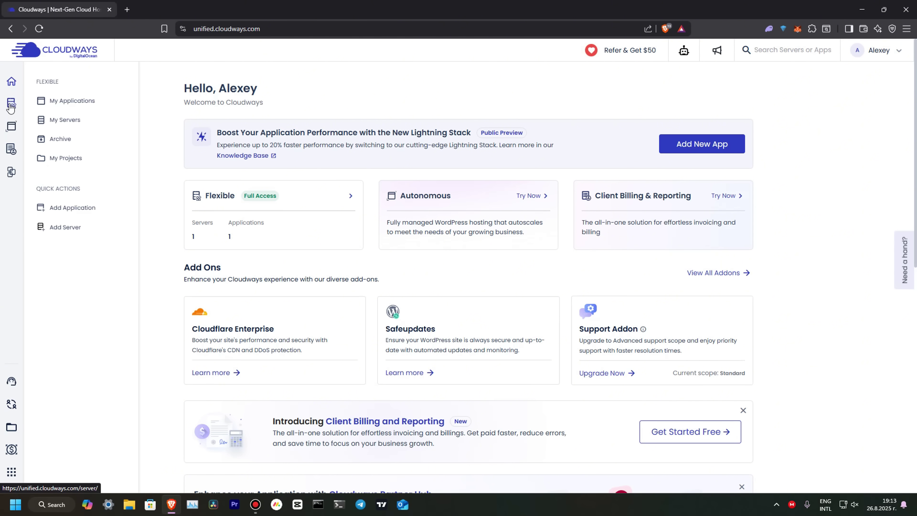
click(71, 123)
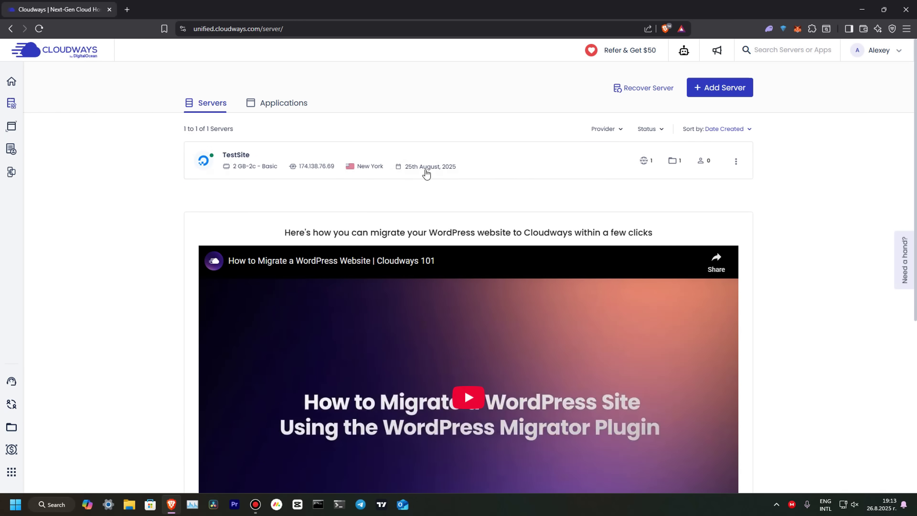
Start a new server deployment with WordPress version 6.2.2 as the application
click(725, 98)
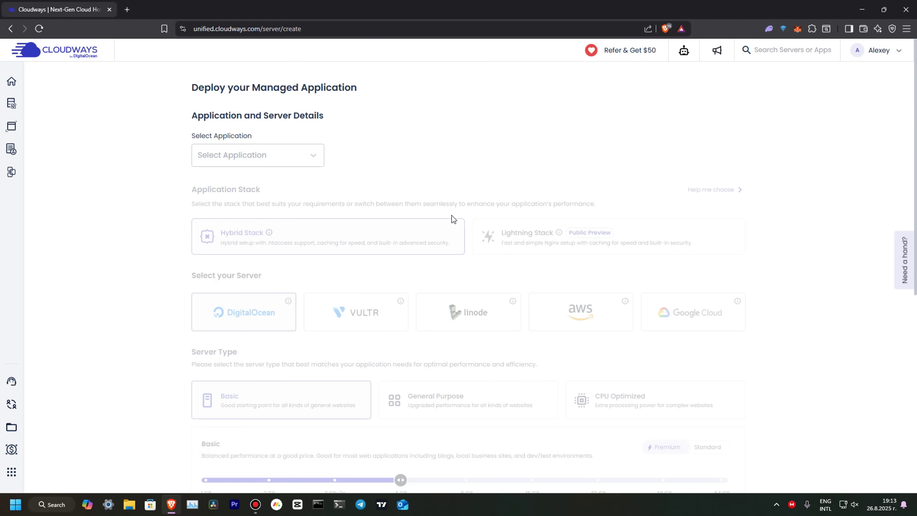
click(300, 156)
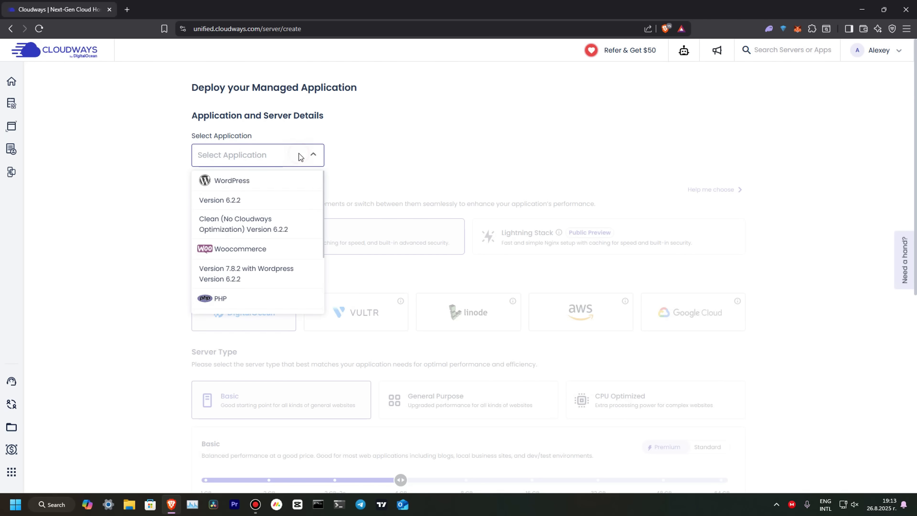
click(258, 183)
click(379, 154)
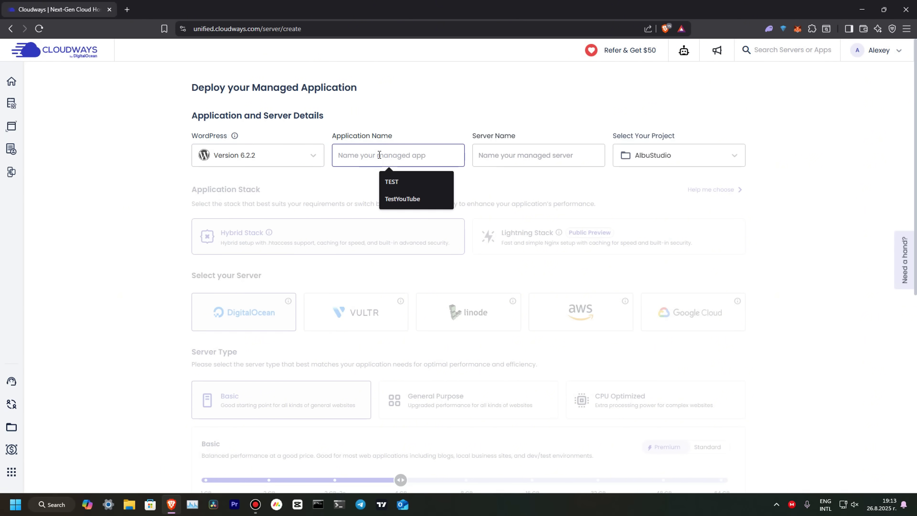
Name the application TestYouTube and the server TestSite
click(417, 199)
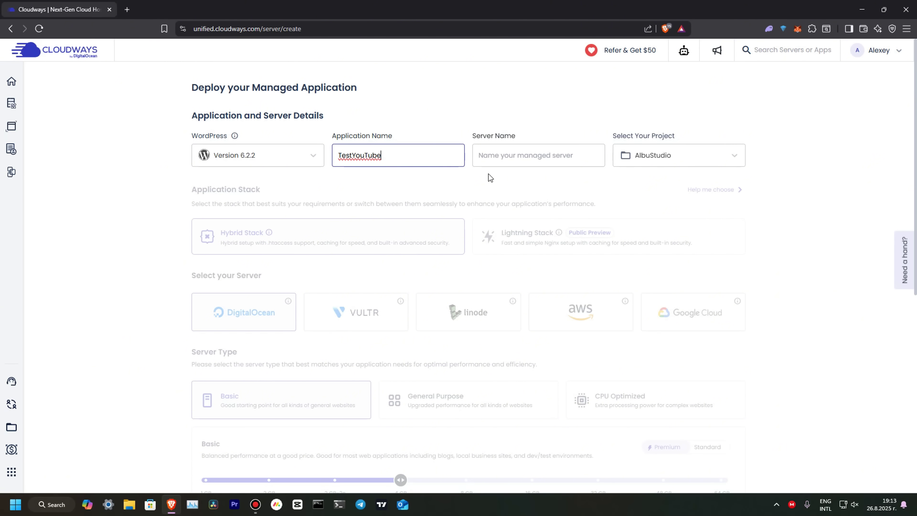
click(511, 161)
click(530, 187)
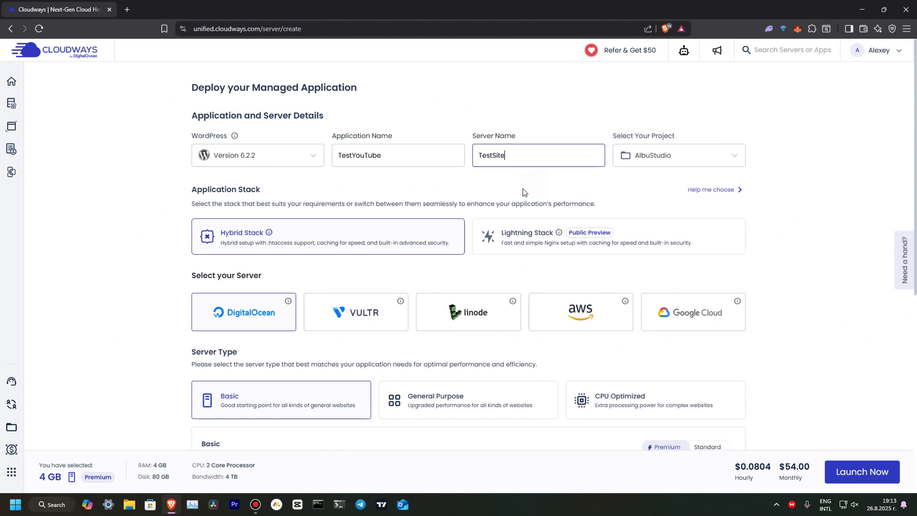
scroll(296, 231, down, 3)
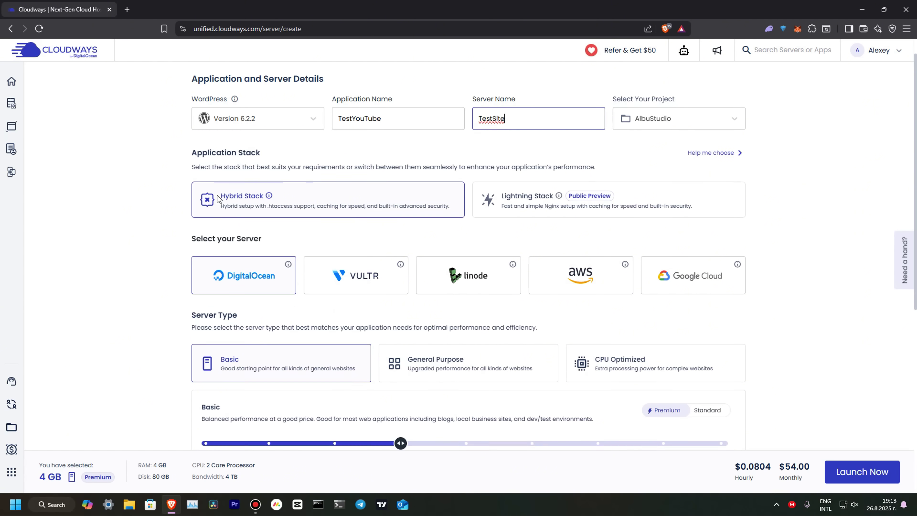
scroll(265, 172, up, 1)
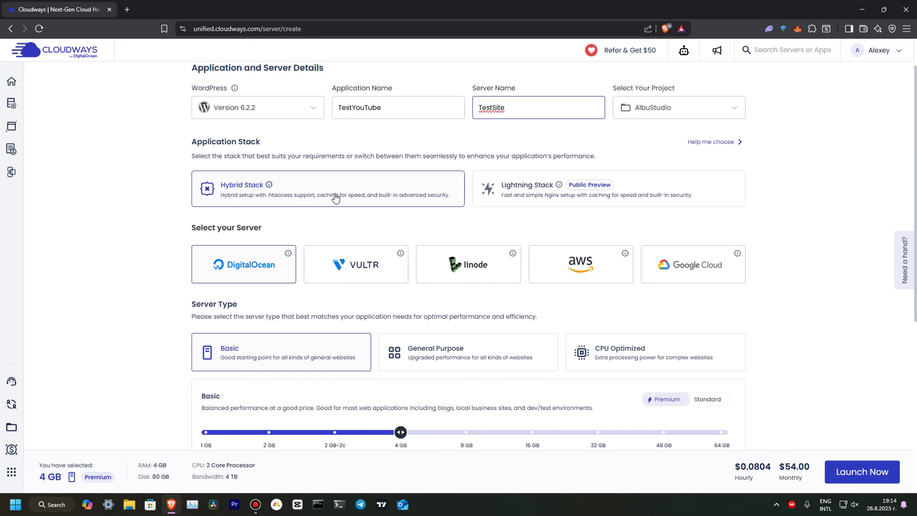
scroll(335, 198, down, 1)
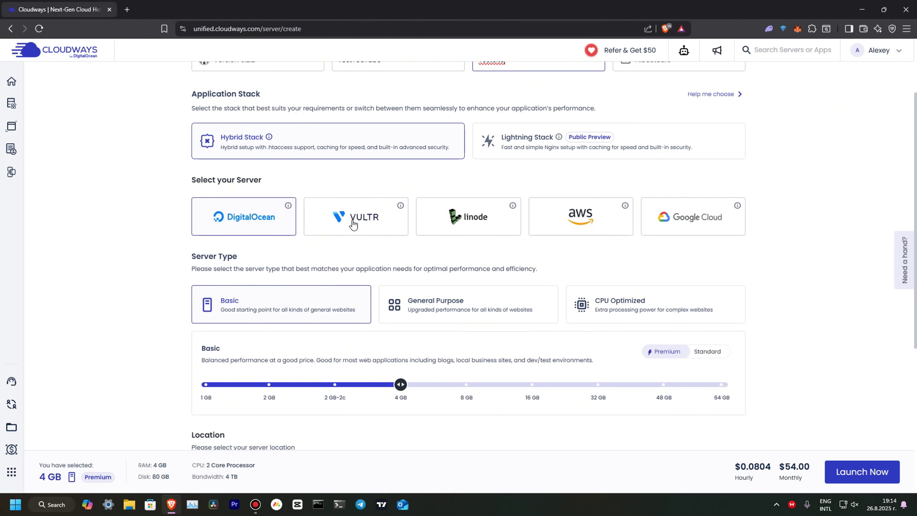
scroll(260, 219, down, 3)
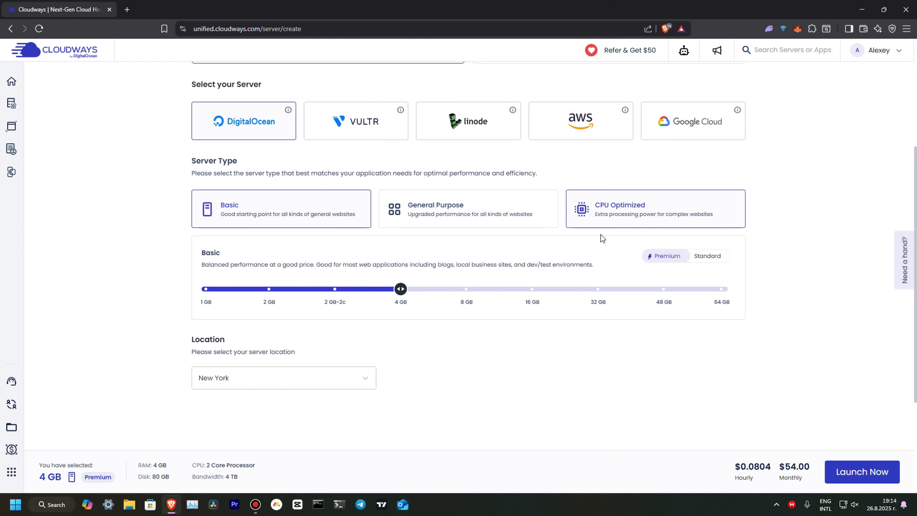
Try the 2 GB and 2 GB-2c sizes, settle back on 4 GB, and choose Frankfurt as location
click(280, 299)
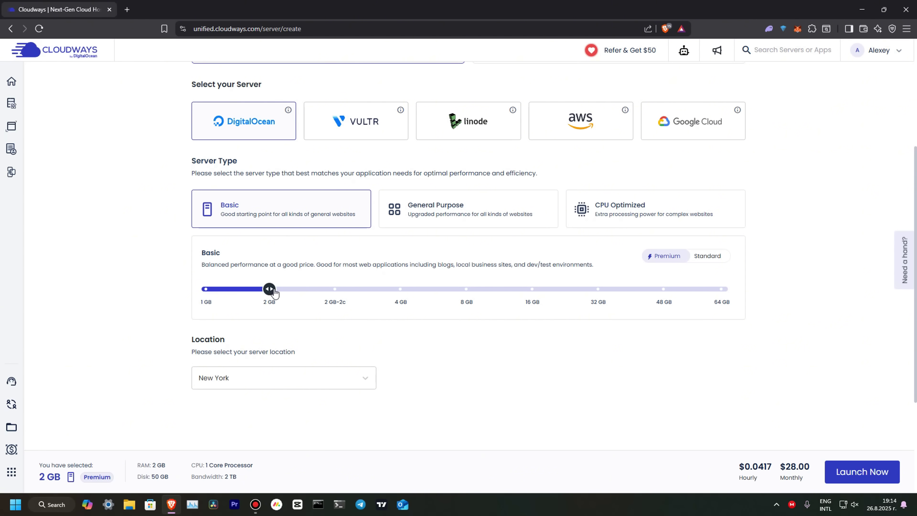
click(332, 301)
click(384, 304)
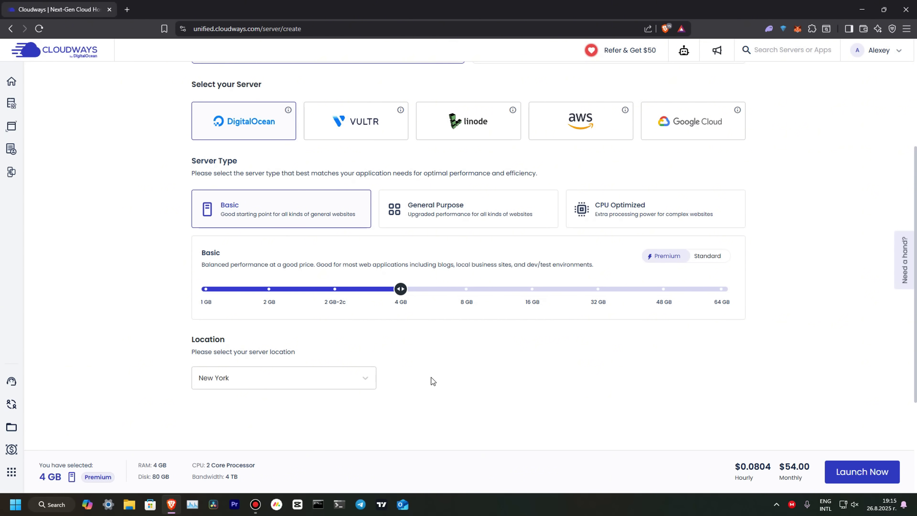
click(358, 381)
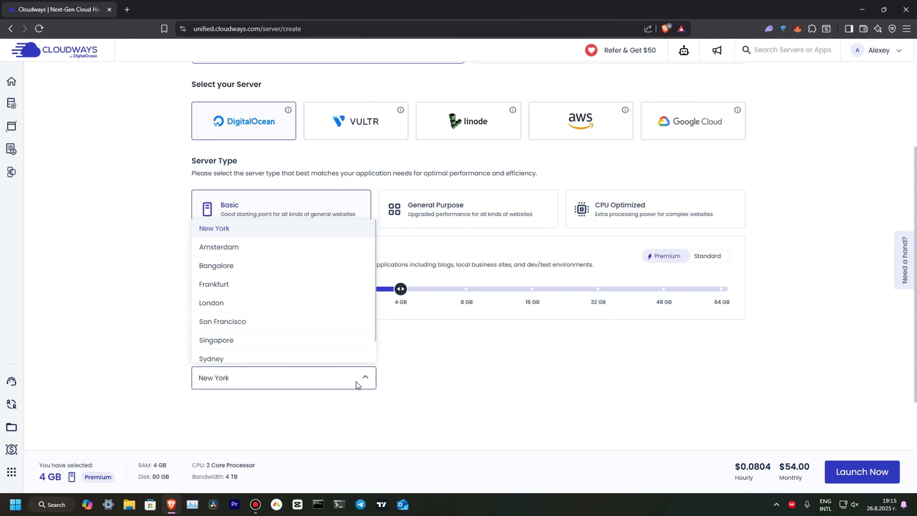
click(229, 286)
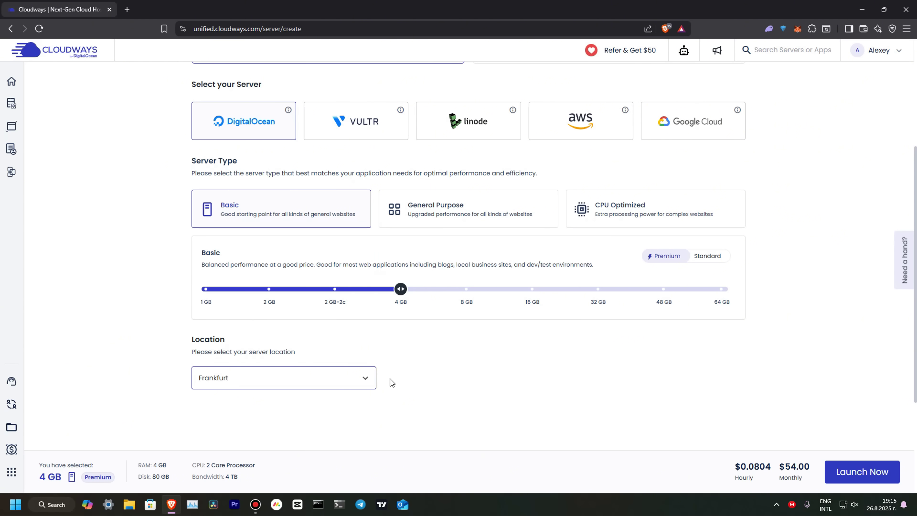
scroll(619, 378, down, 1)
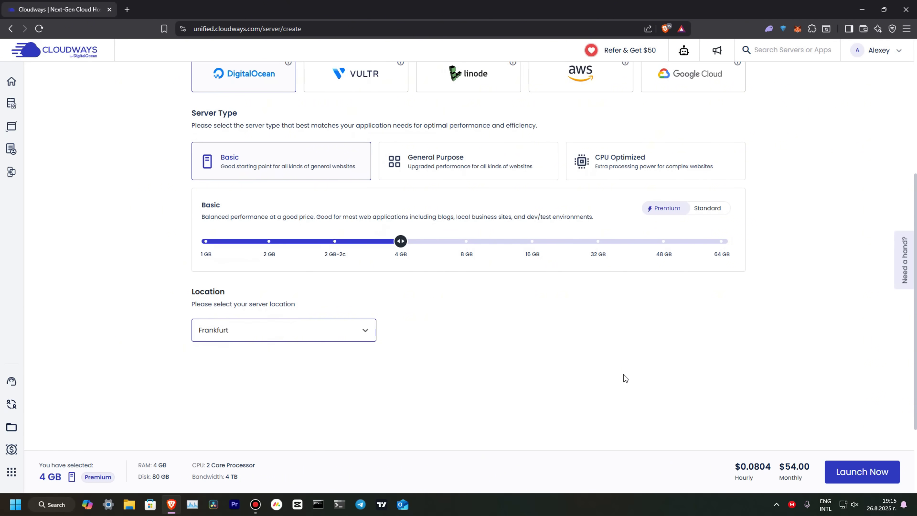
scroll(624, 374, up, 1)
Launch the 4 GB Frankfurt TestSite server and wait for it to appear in the servers list
click(859, 465)
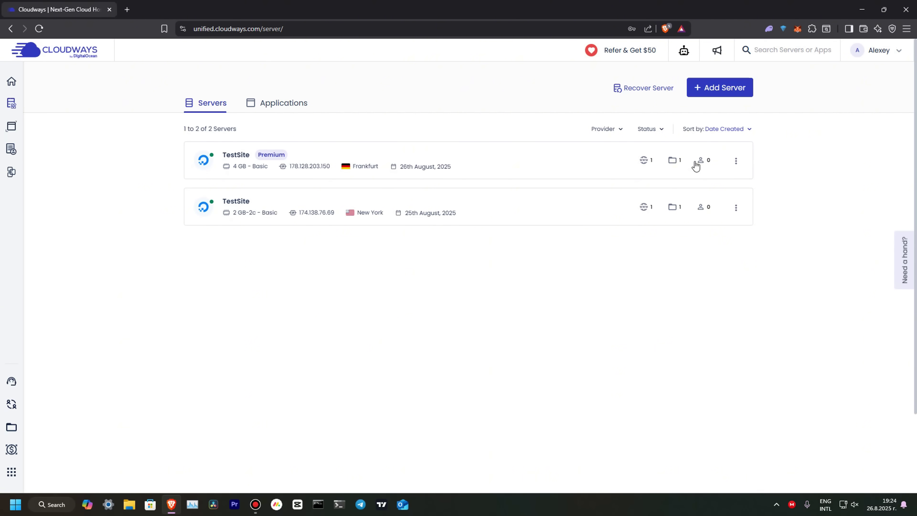
mouse_move(9, 111)
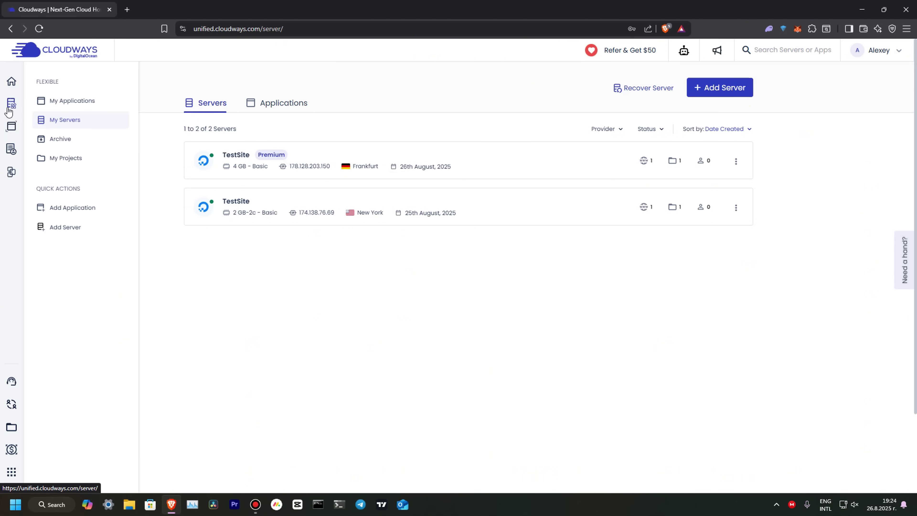
Open the TestYouTube application's Access Details page from the applications list
click(59, 100)
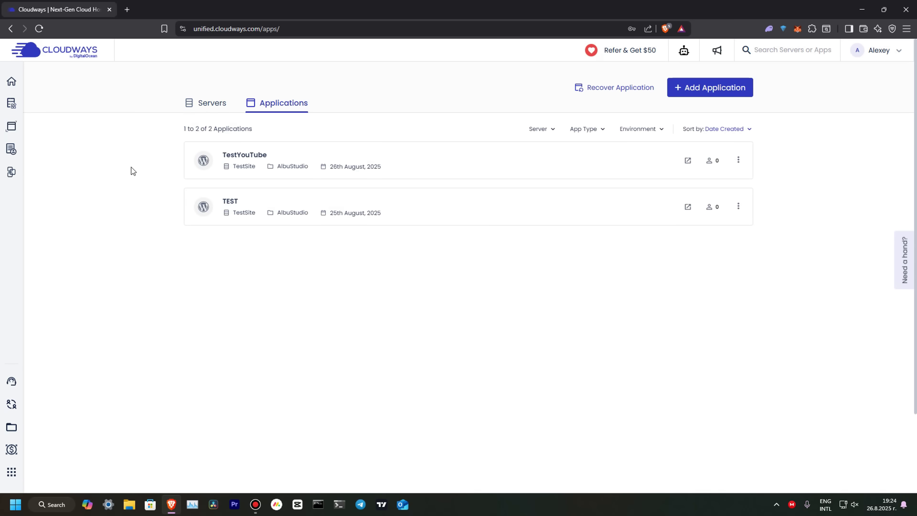
click(302, 171)
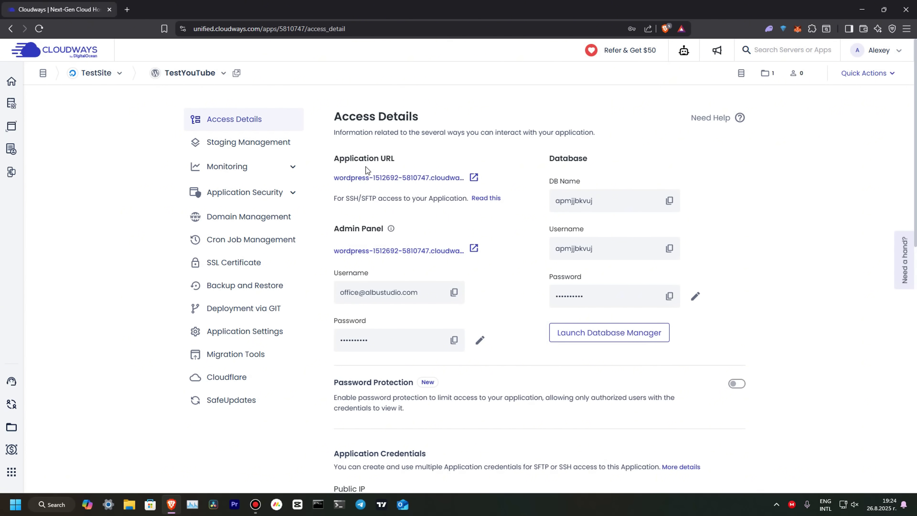
Open the TestYouTube site's front page in a new tab, then return to Cloudways
click(473, 177)
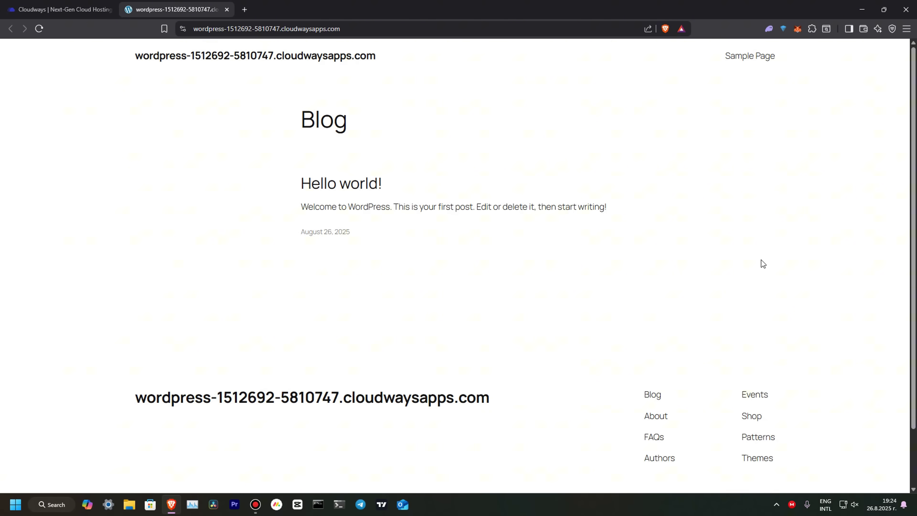
click(62, 10)
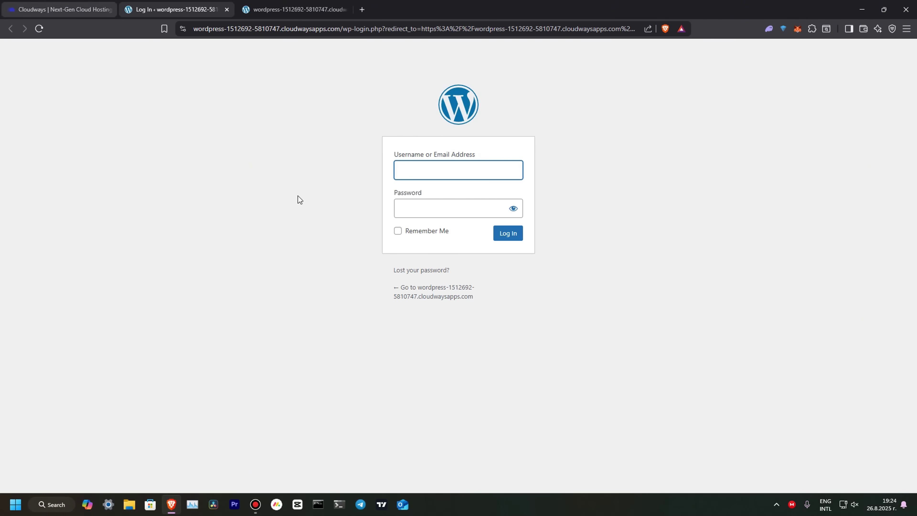
Copy the admin username from Cloudways and paste it into the WordPress login username field
click(33, 10)
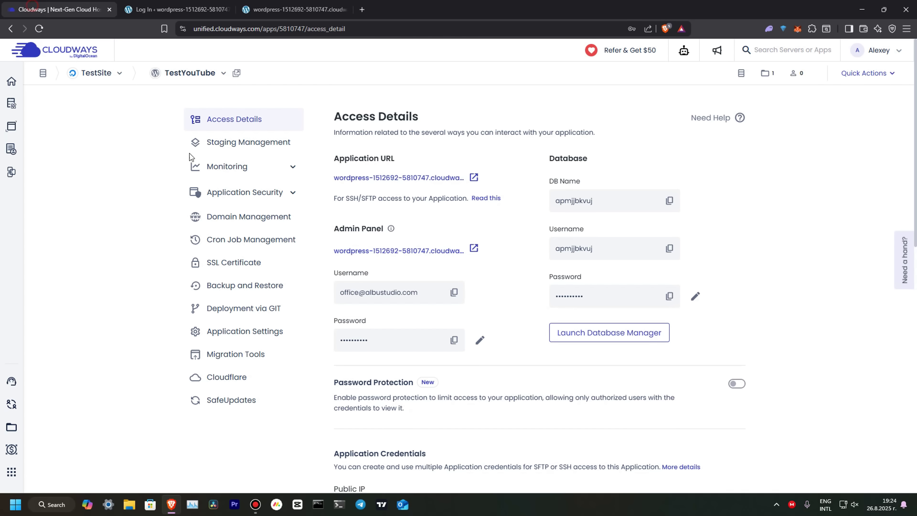
click(454, 292)
click(184, 8)
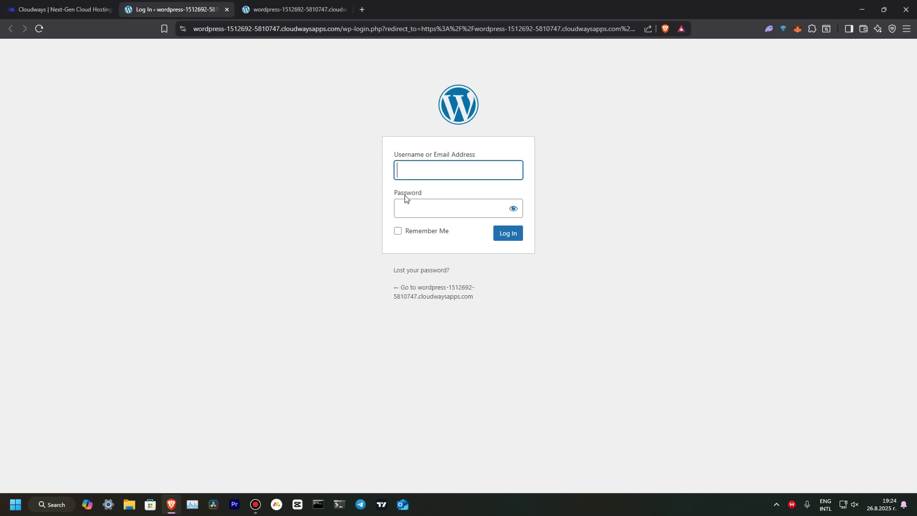
click(414, 171)
key(ctrl+v)
key(ctrl+z)
right_click(405, 163)
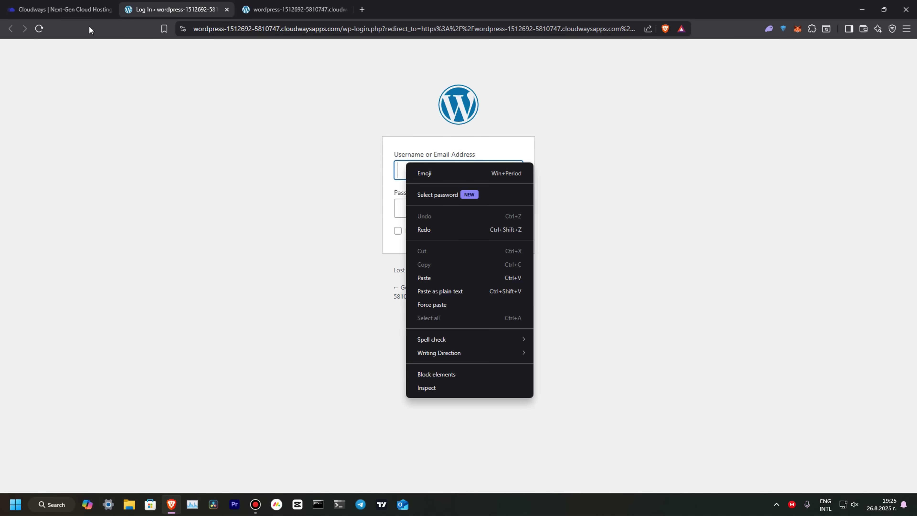
click(65, 9)
click(454, 292)
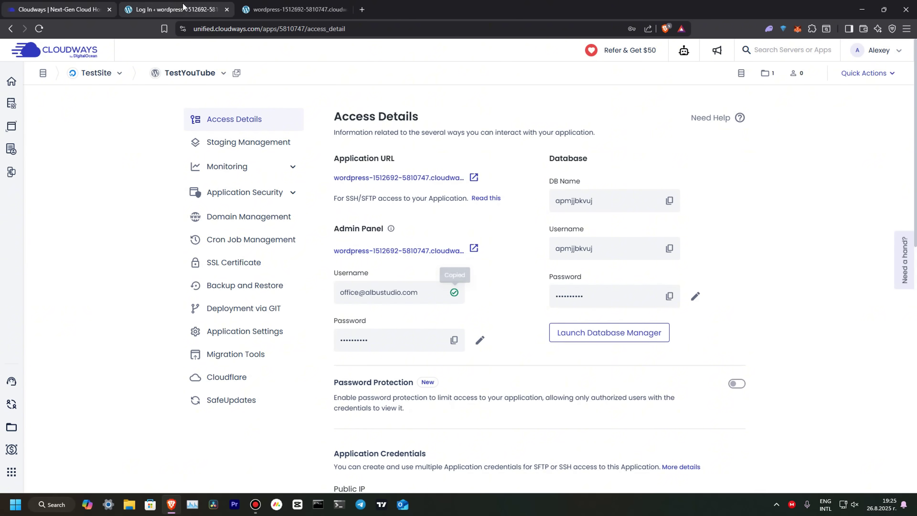
click(175, 9)
key(ctrl+v)
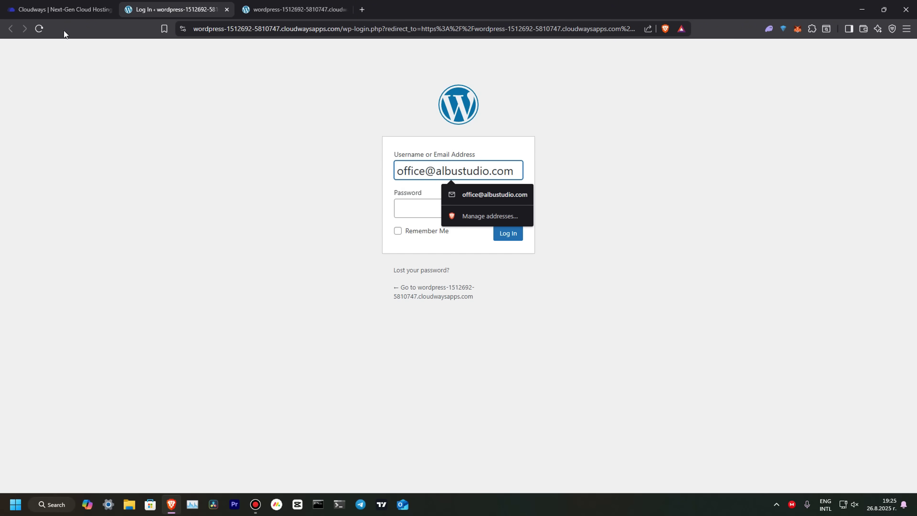
Copy the admin password from Cloudways into the password field and submit the login
click(65, 10)
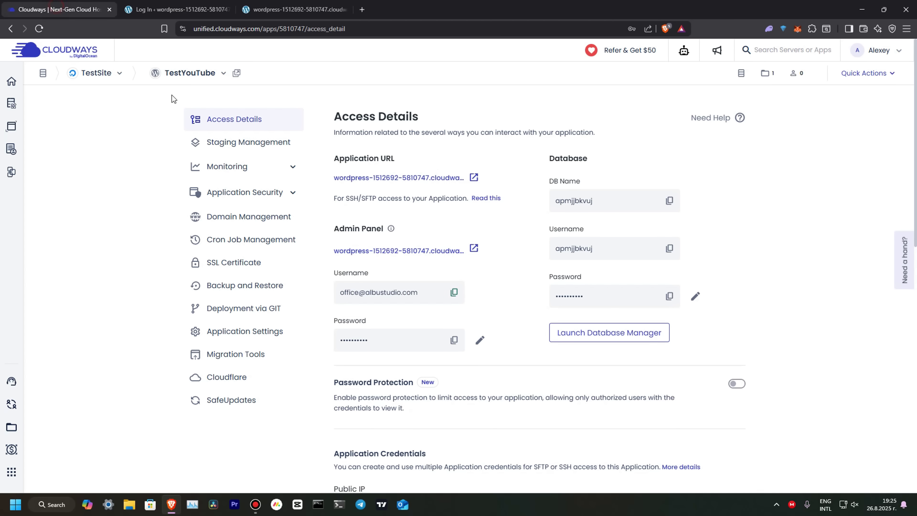
click(454, 341)
click(179, 9)
click(420, 212)
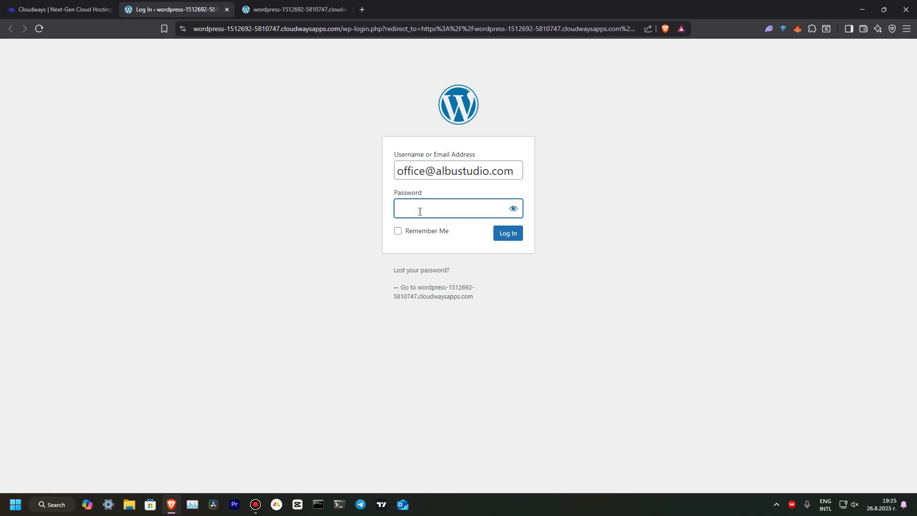
key(ctrl+v)
click(509, 234)
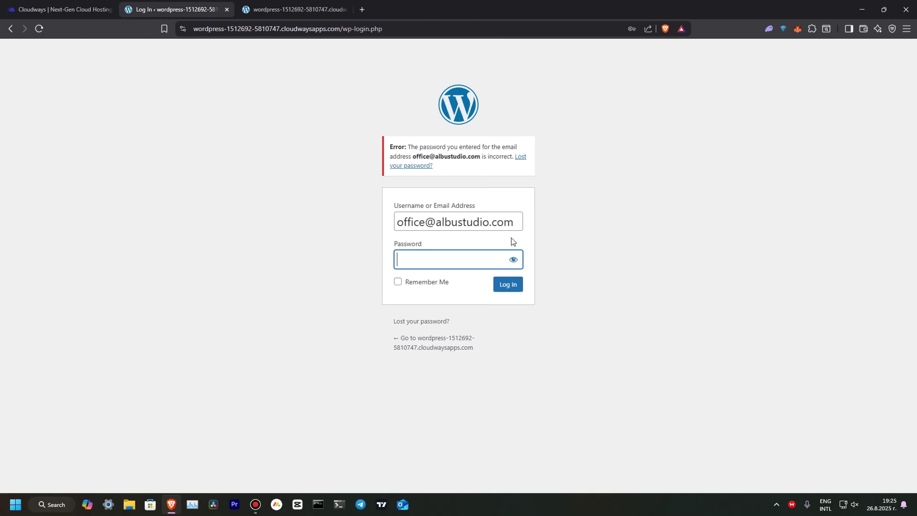
Re-enter the admin password, log in again, and dismiss the save-password and Object Cache Pro notices
click(58, 9)
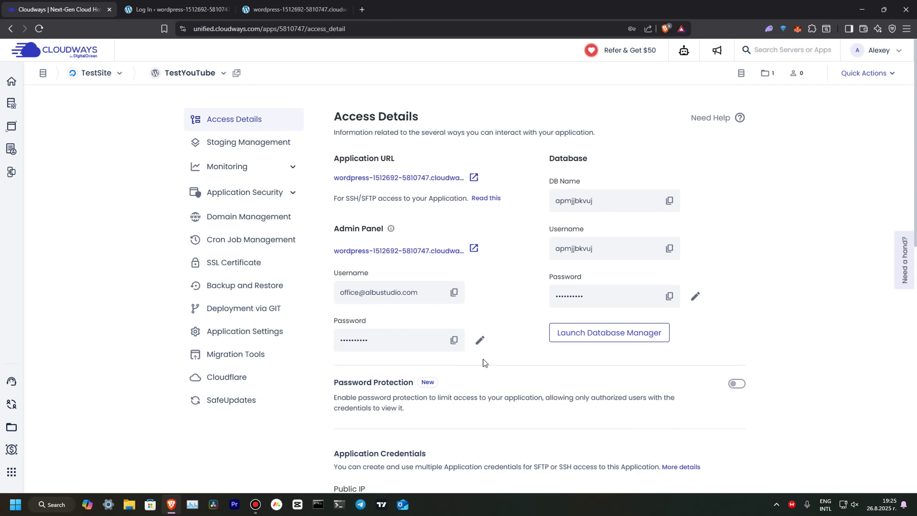
click(455, 342)
click(178, 9)
click(444, 266)
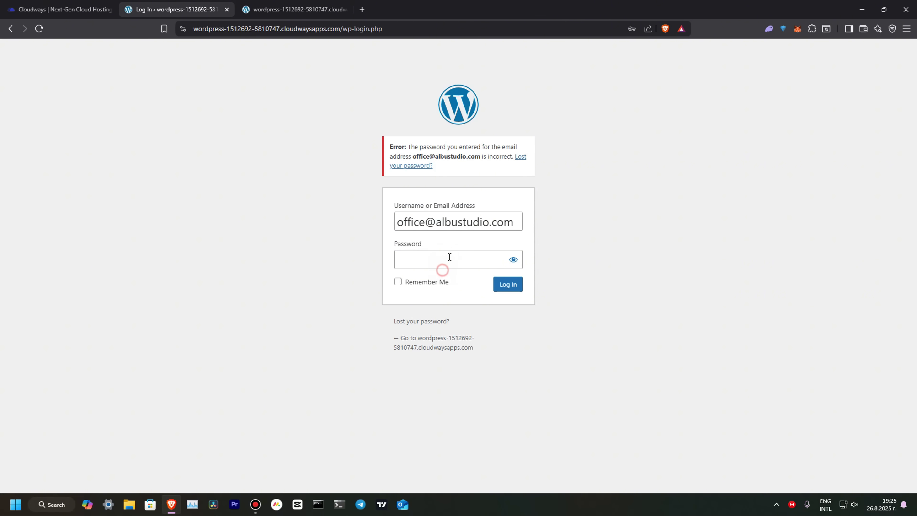
click(450, 257)
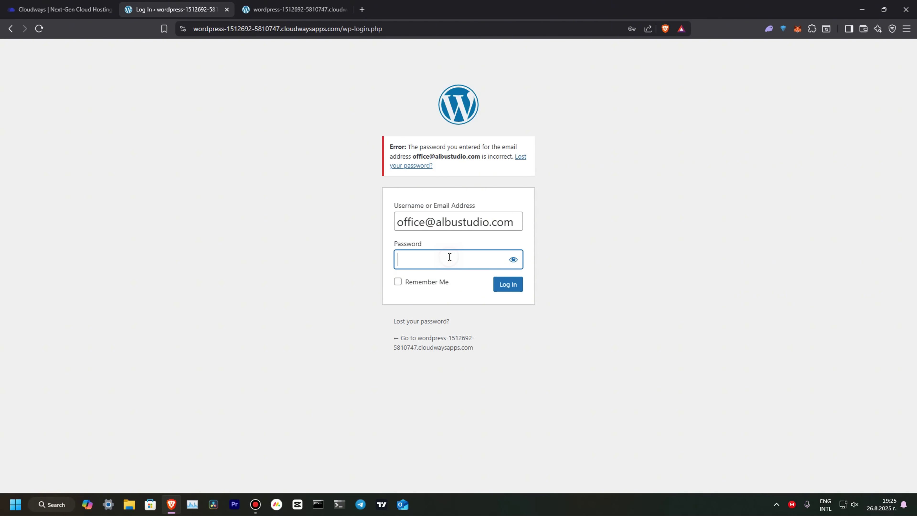
click(510, 284)
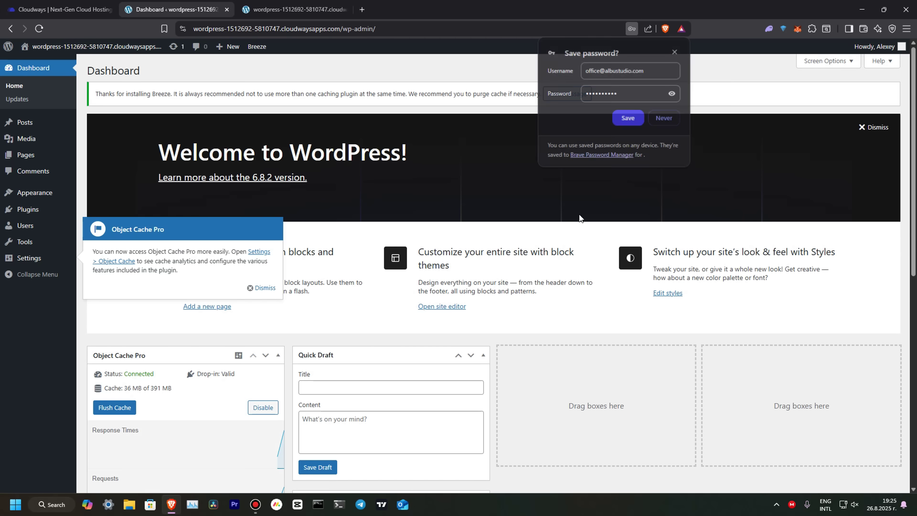
click(675, 52)
click(257, 287)
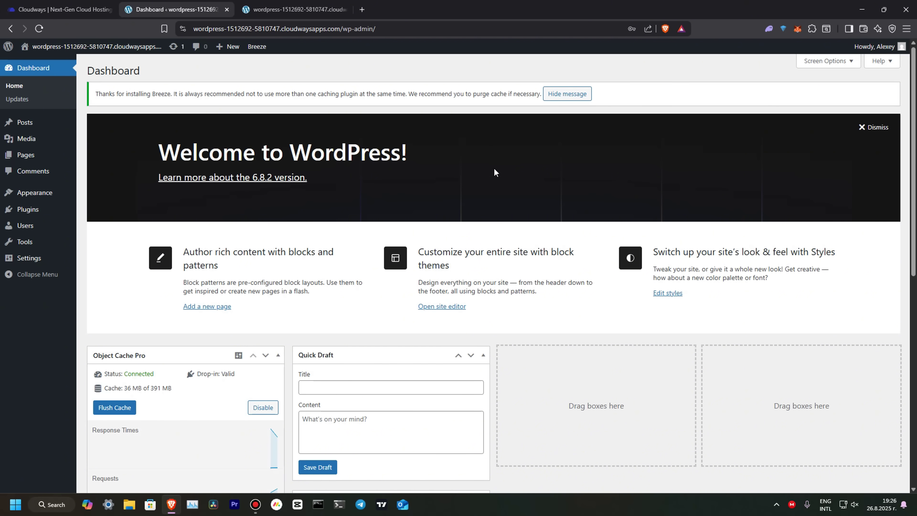
Install the OceanWP theme from Add New Themes and activate it
click(20, 195)
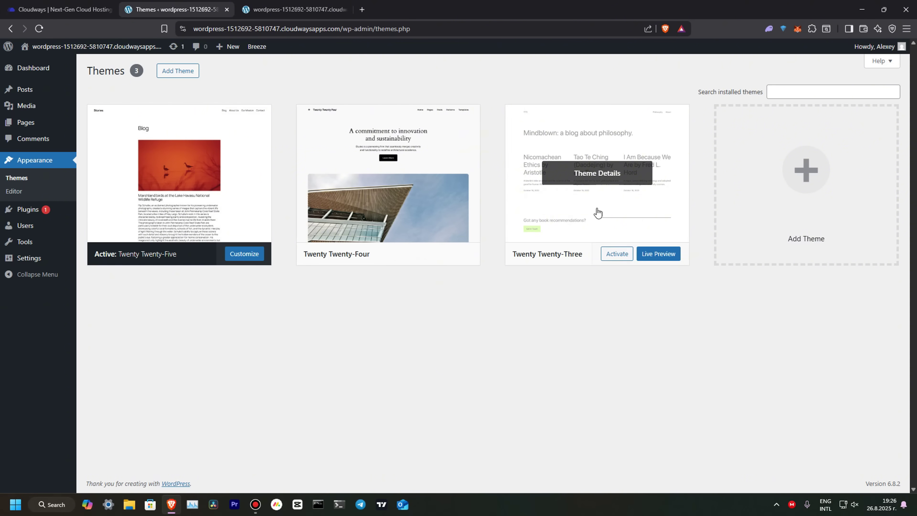
click(173, 72)
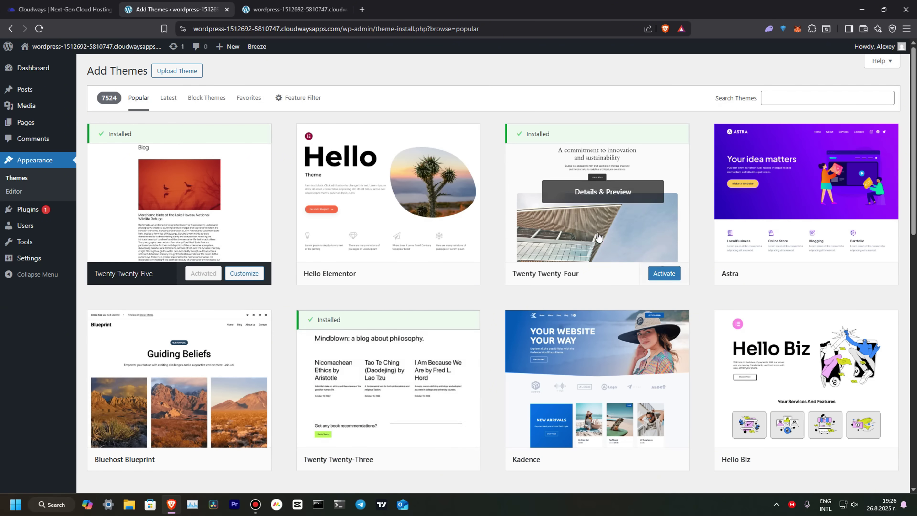
scroll(742, 400, down, 2)
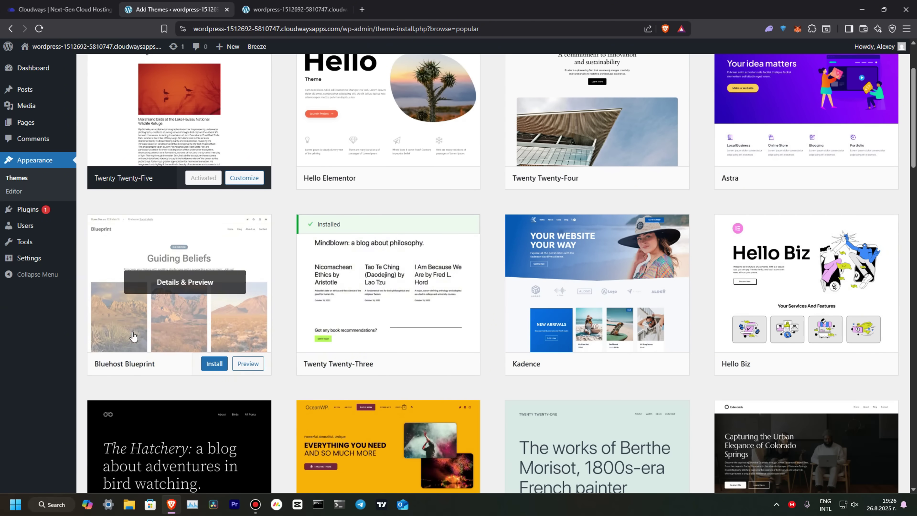
scroll(577, 327, down, 4)
scroll(603, 385, up, 6)
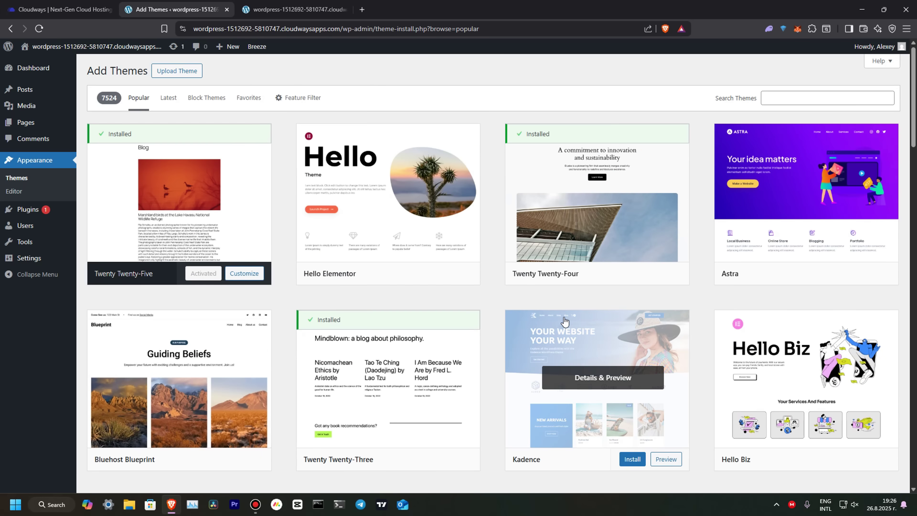
scroll(570, 323, down, 5)
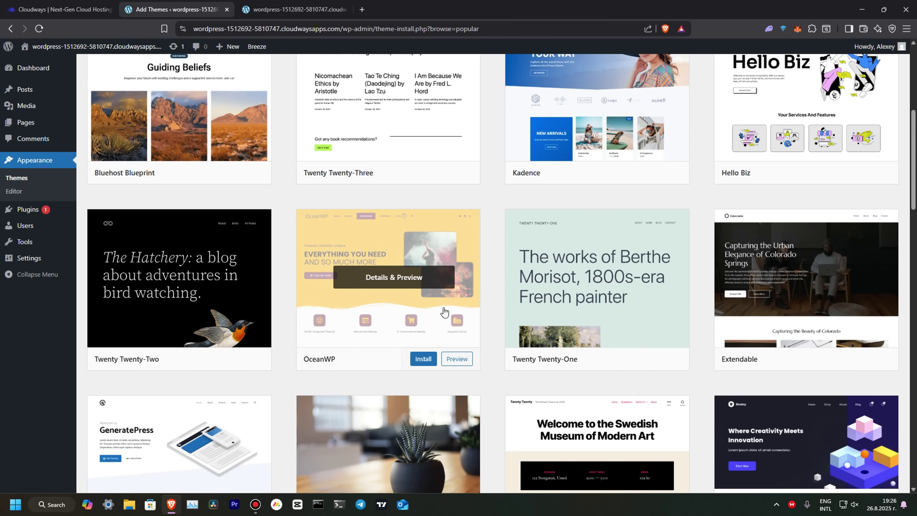
click(419, 358)
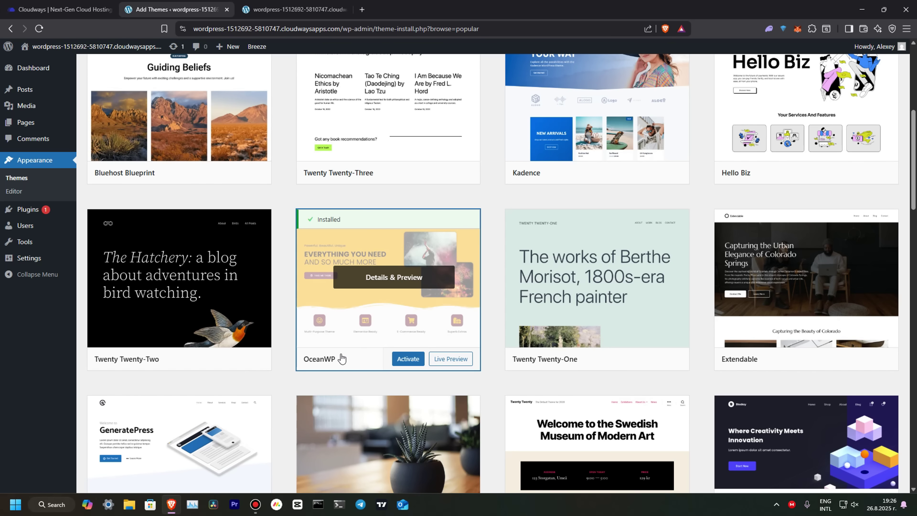
click(401, 359)
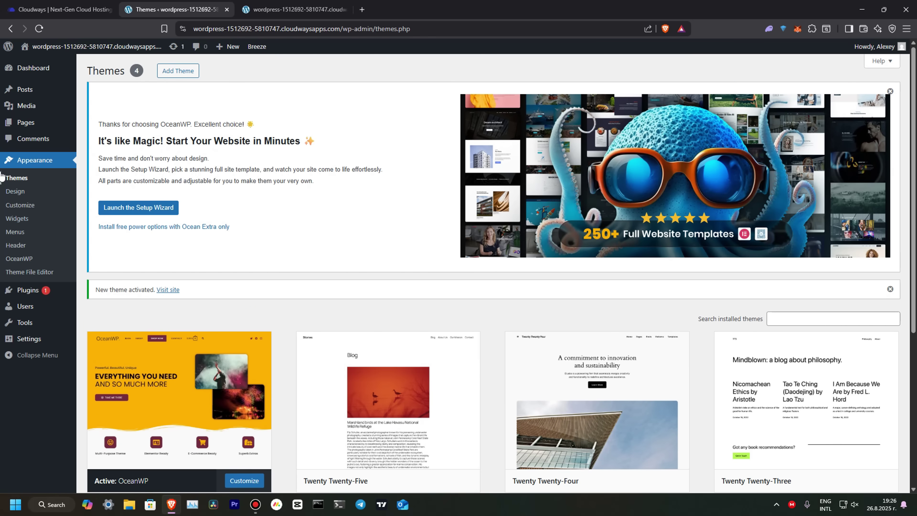
click(16, 178)
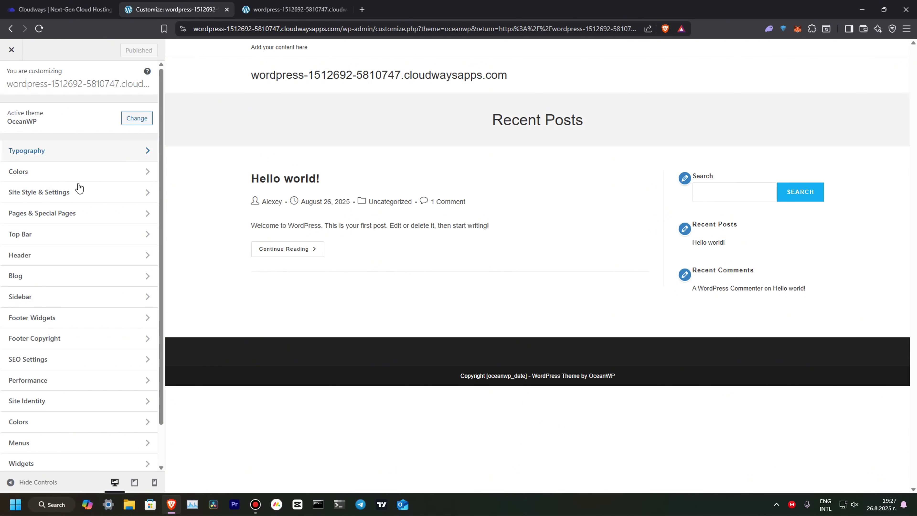
click(10, 29)
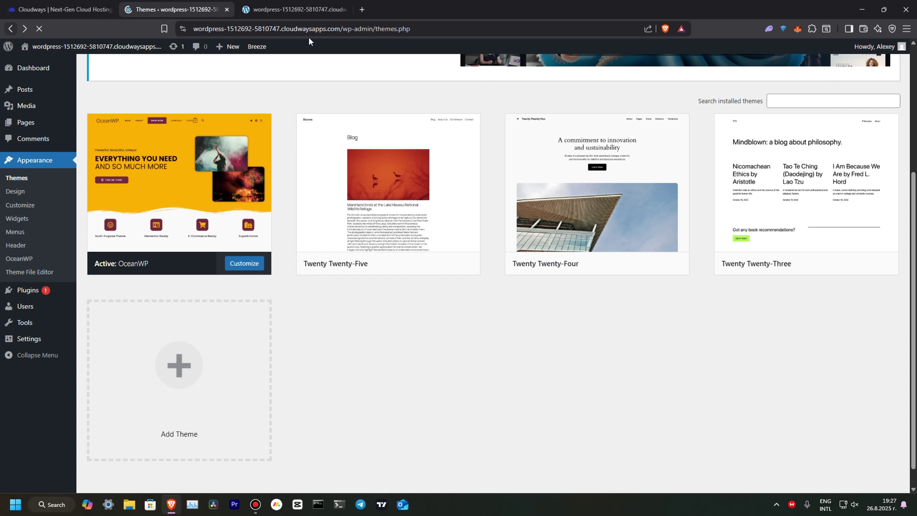
click(294, 10)
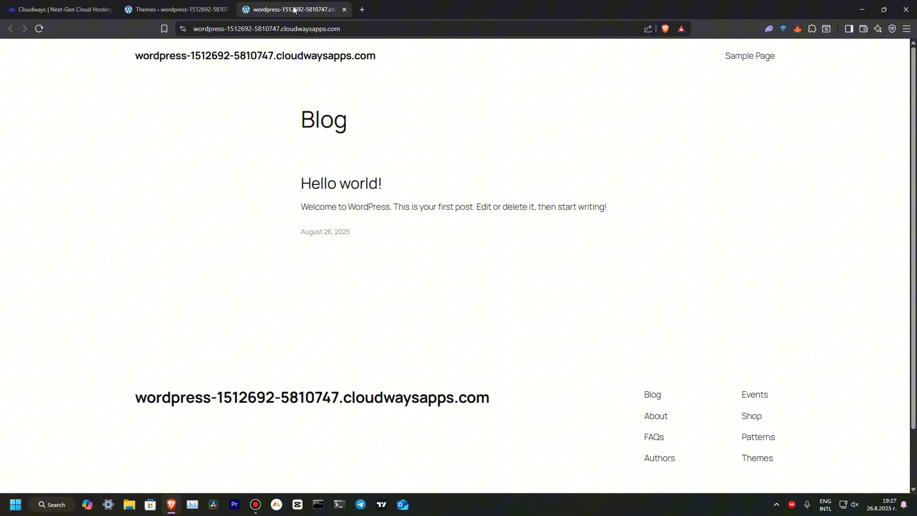
click(40, 29)
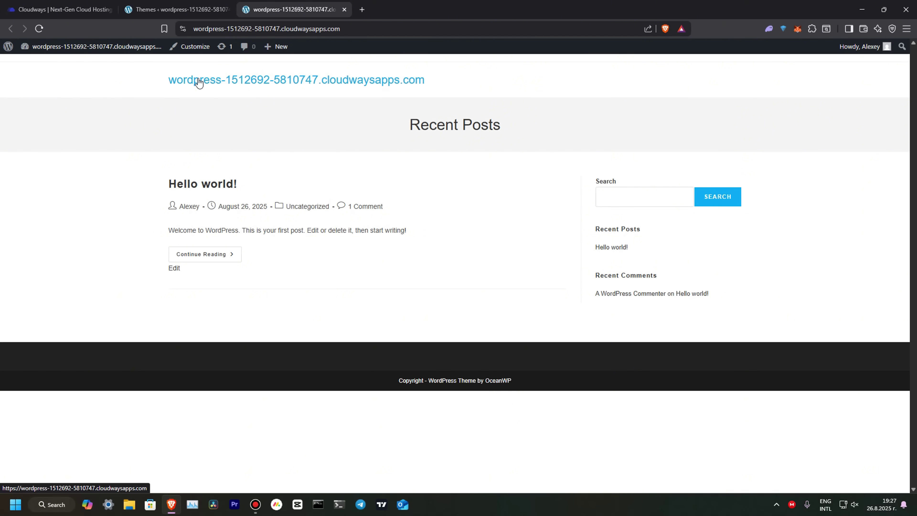
key(ctrl+shift+Tab)
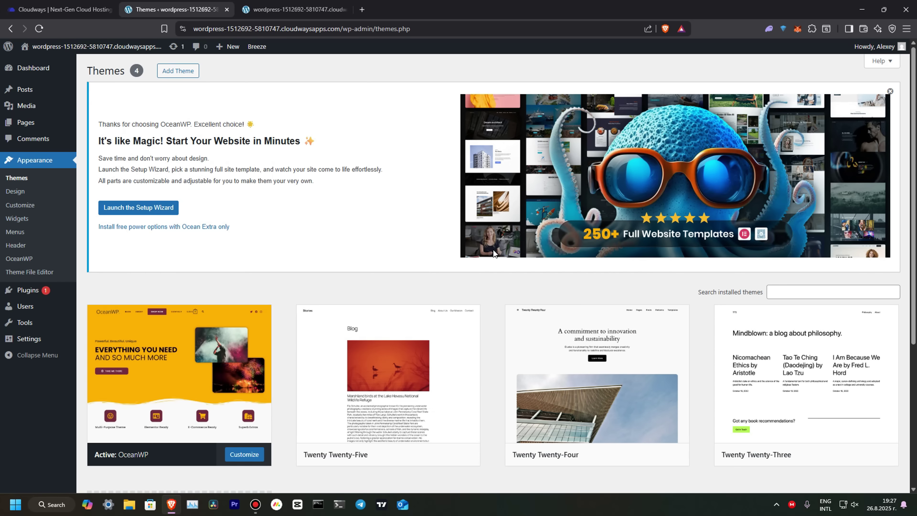
Search the plugin directory for 'elementor', then install and activate Elementor Website Builder
click(28, 291)
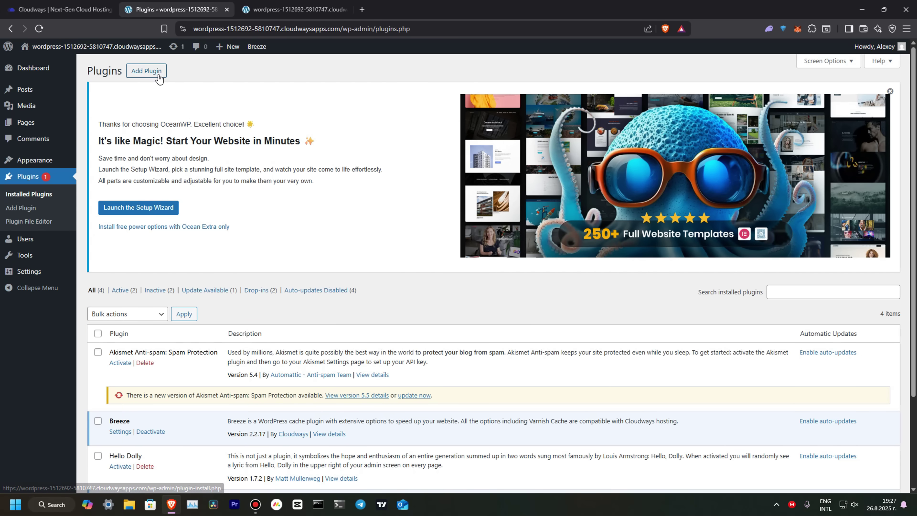
click(158, 75)
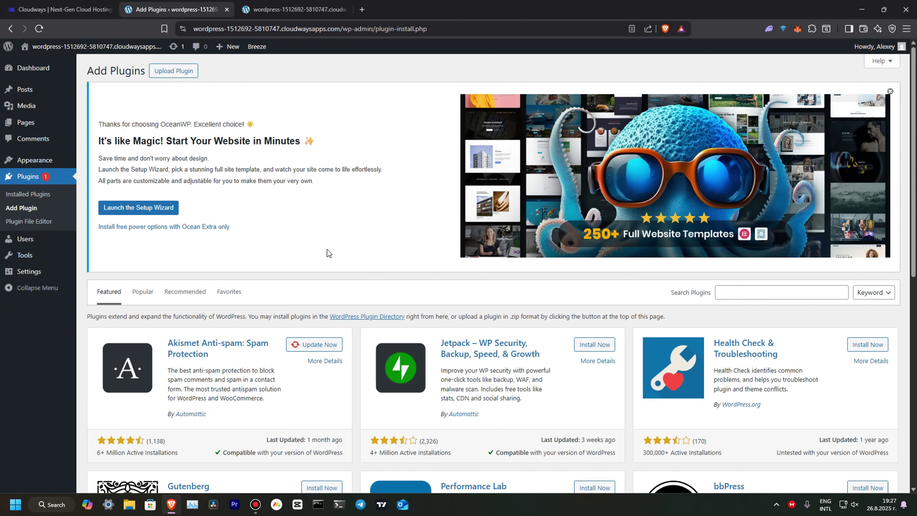
click(755, 291)
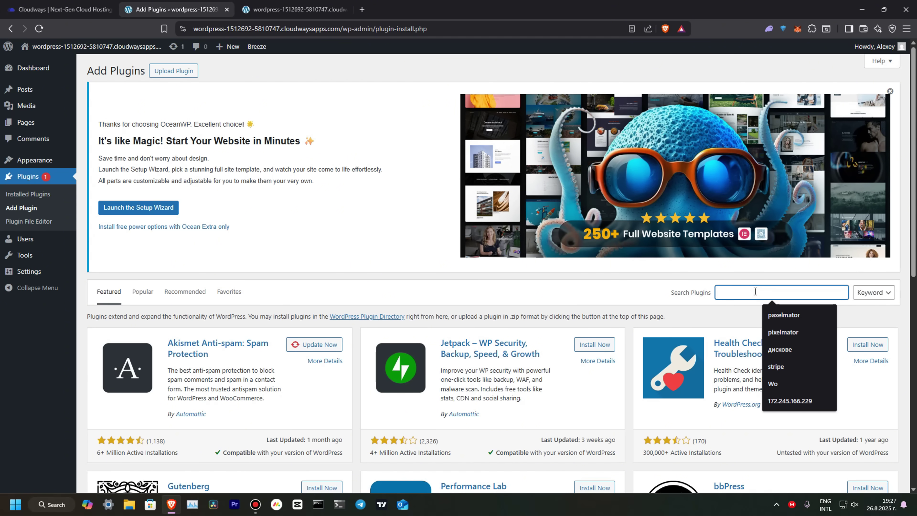
text(el)
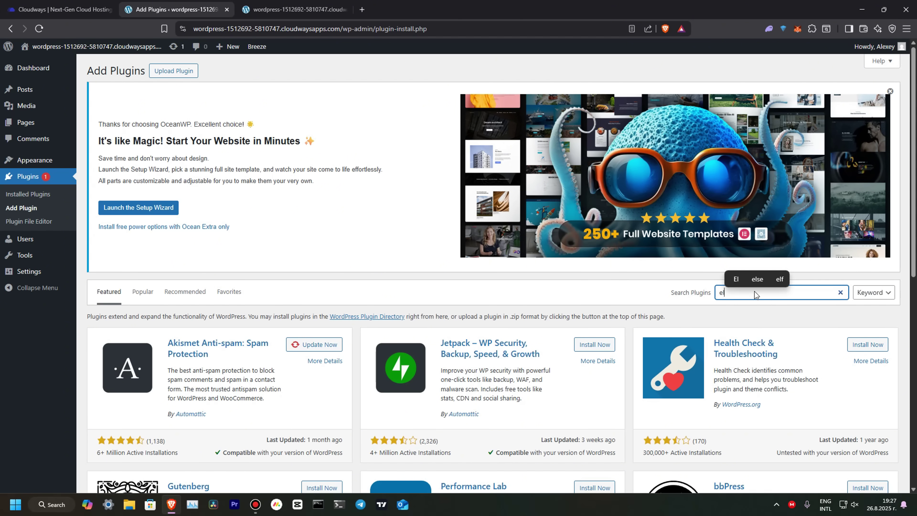
text(ement)
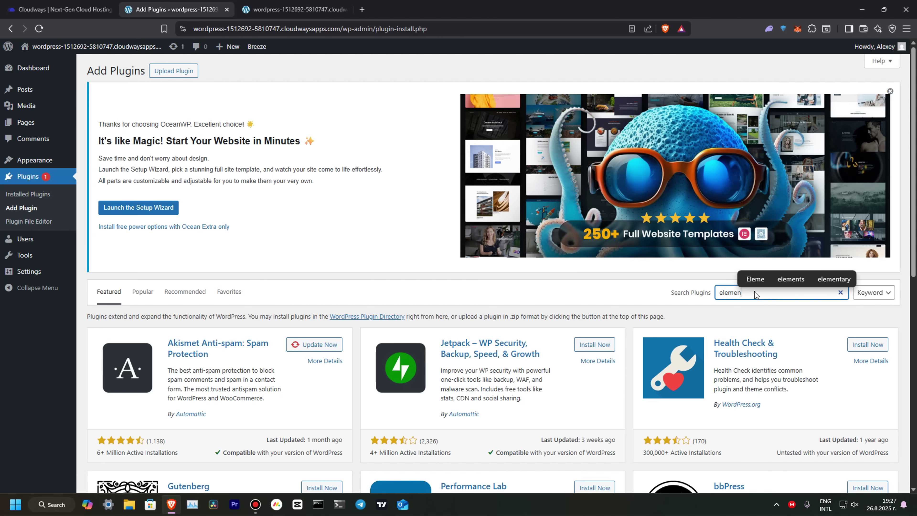
text(or)
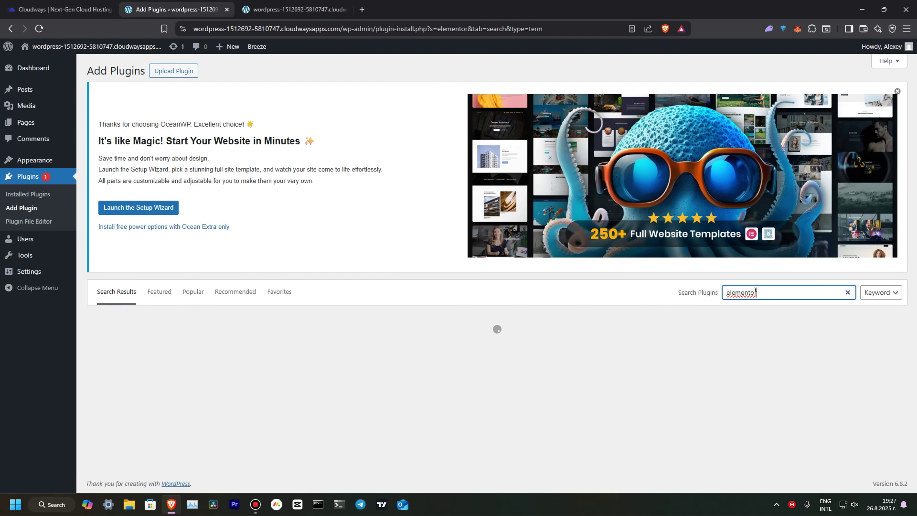
scroll(388, 308, down, 3)
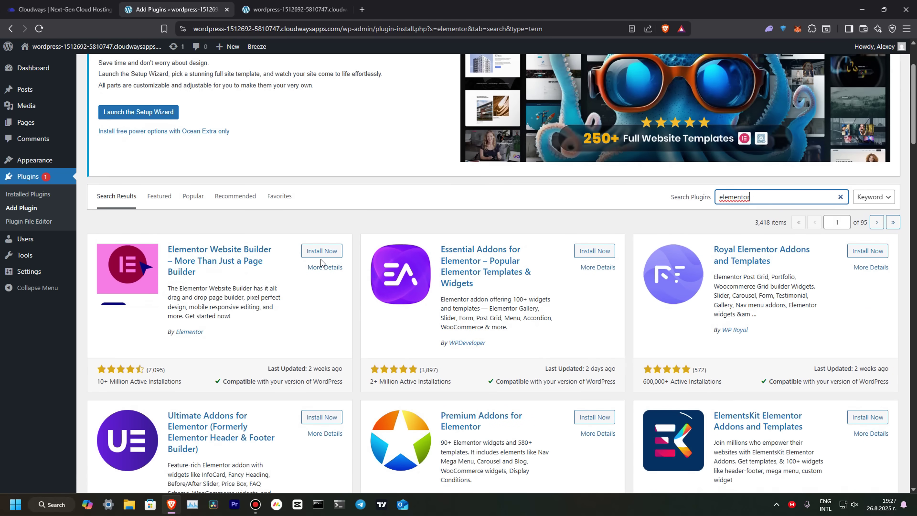
click(322, 251)
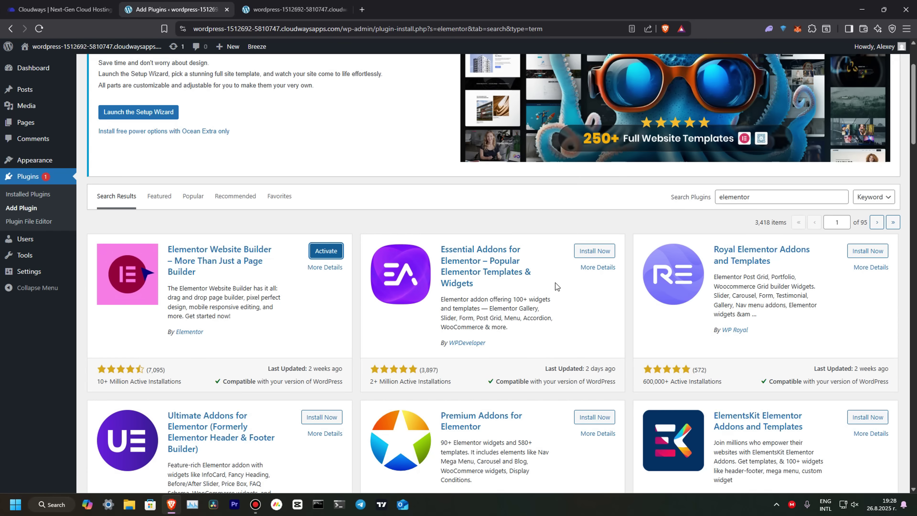
click(326, 250)
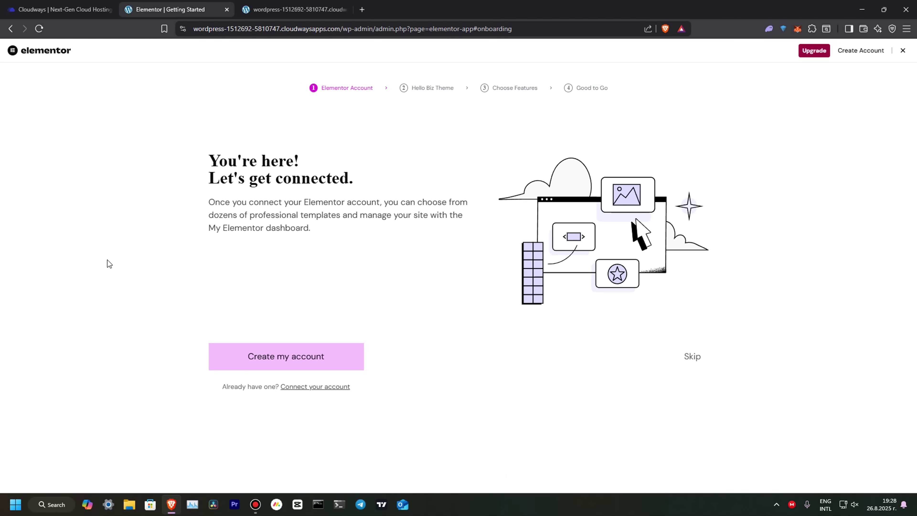
Close the Elementor onboarding wizard and switch back to the Cloudways TestYouTube access details tab
click(903, 50)
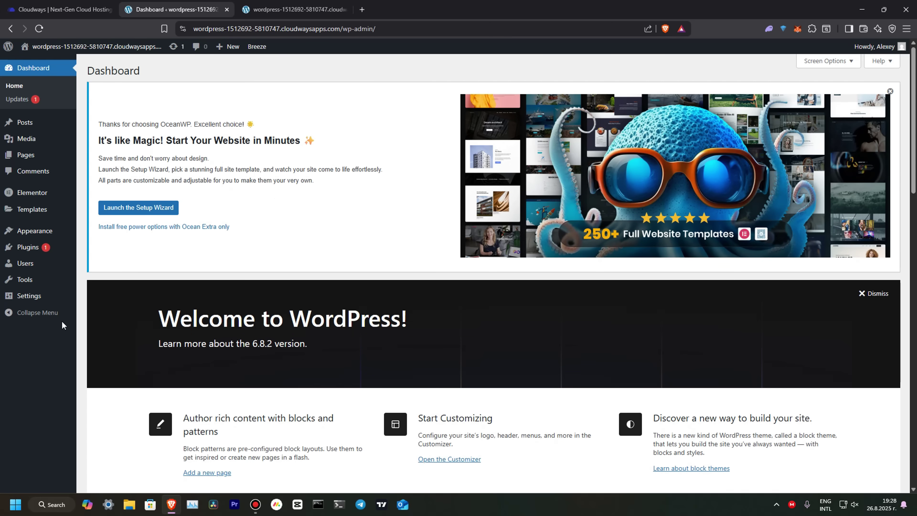
mouse_move(45, 261)
click(104, 11)
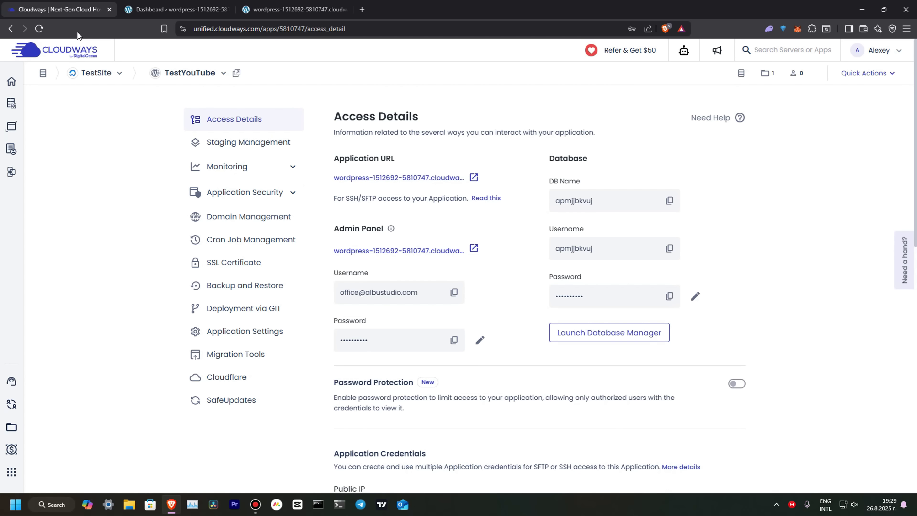
Open the 4 GB Frankfurt TestSite server from the My Servers list
click(12, 105)
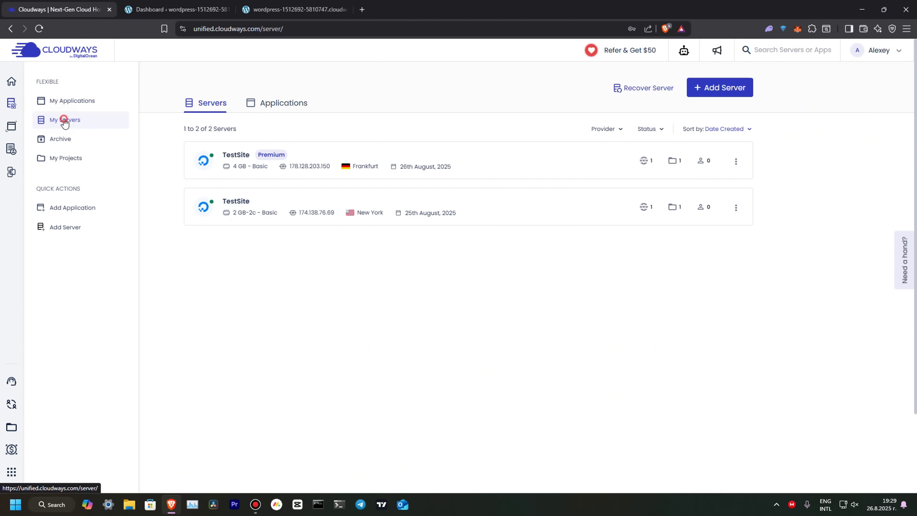
click(234, 155)
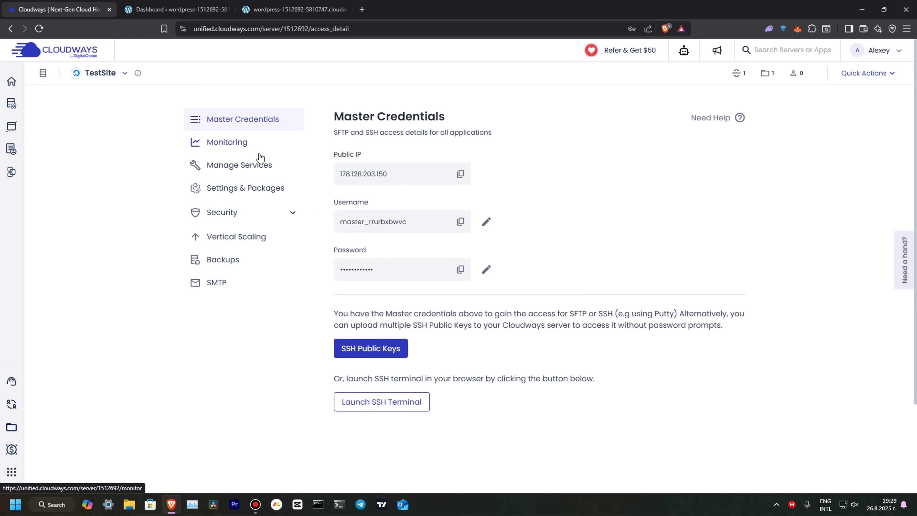
Show the TestSite server's Vertical Scaling page, currently 4 GB Premium at $54.00 monthly
click(227, 235)
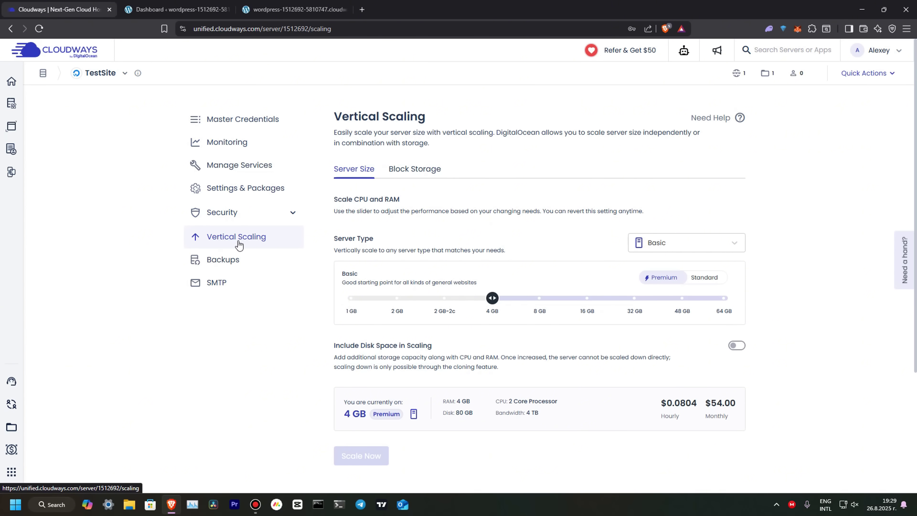